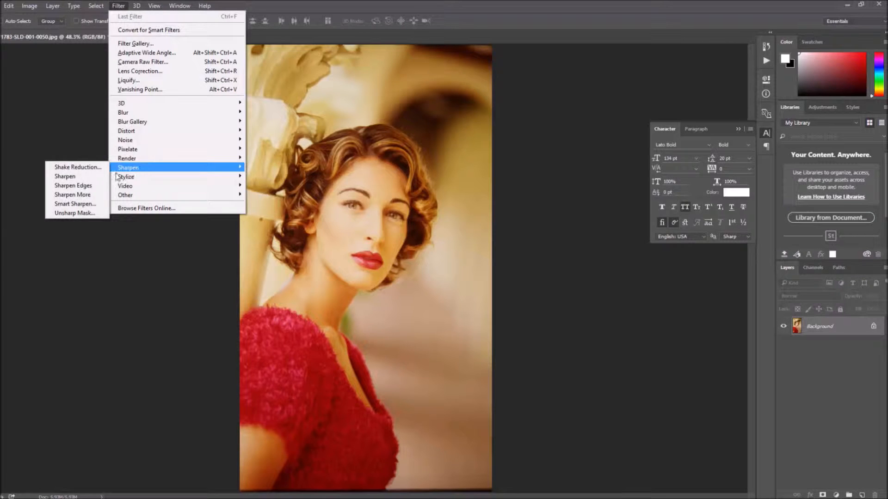
left_click(85, 212)
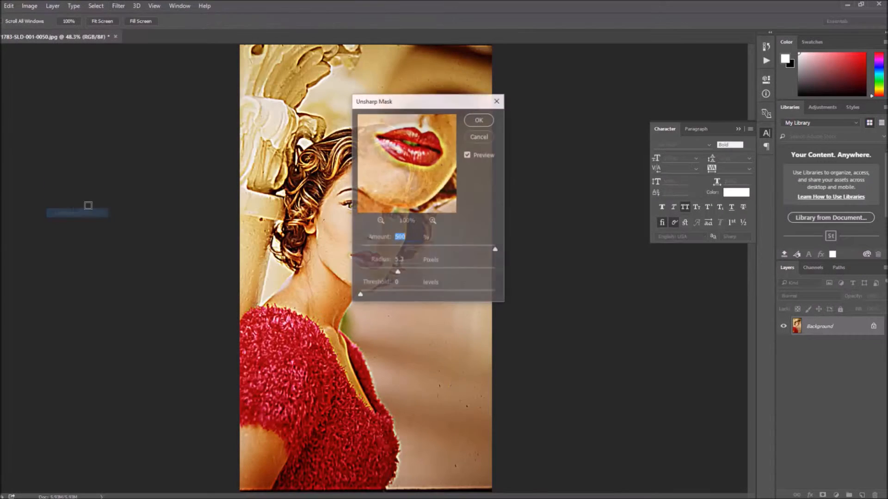
left_click_drag(496, 250, 396, 250)
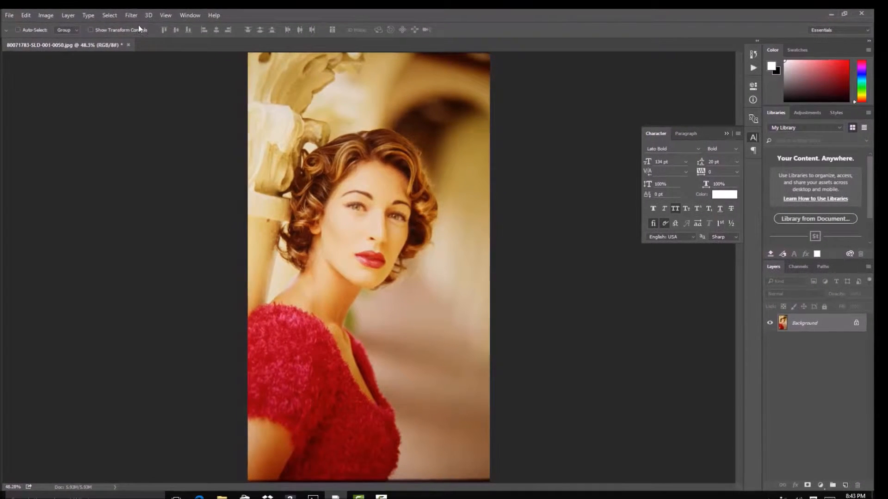
left_click(132, 15)
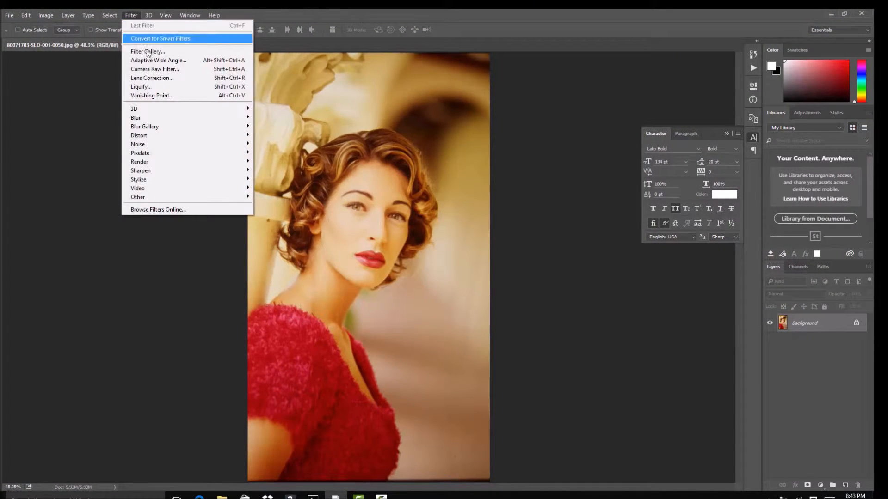
mouse_move(170, 171)
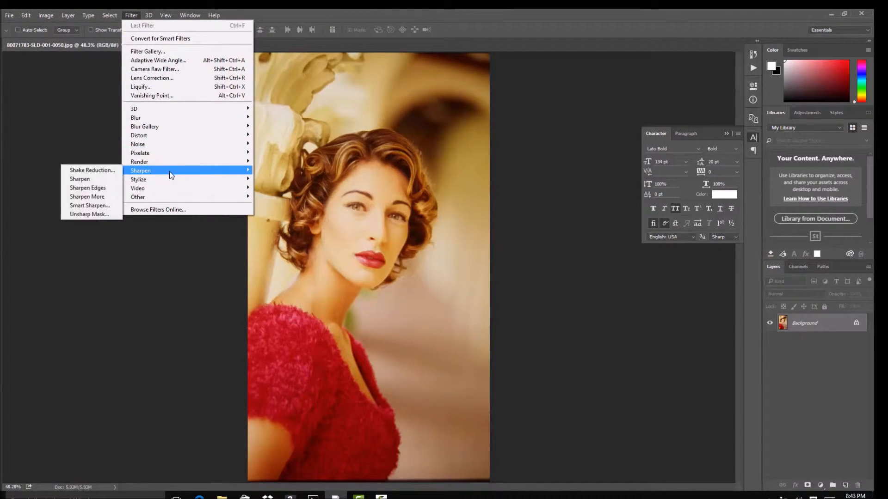
left_click(102, 204)
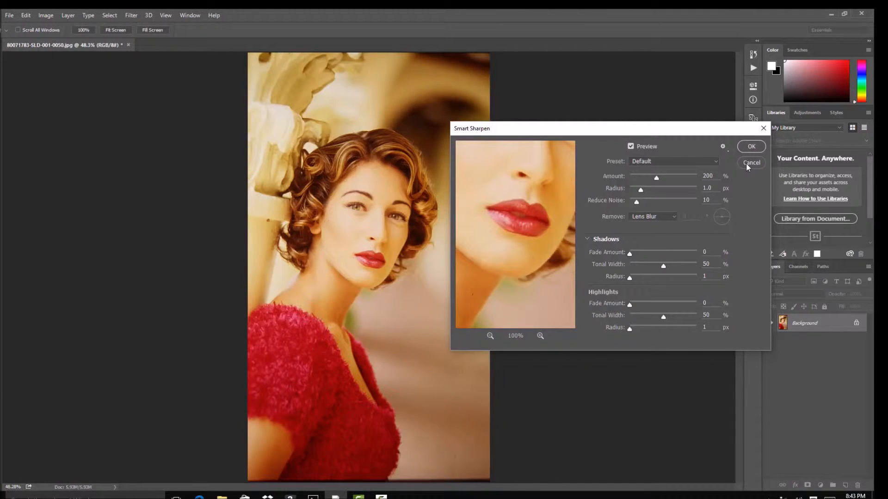
left_click(761, 129)
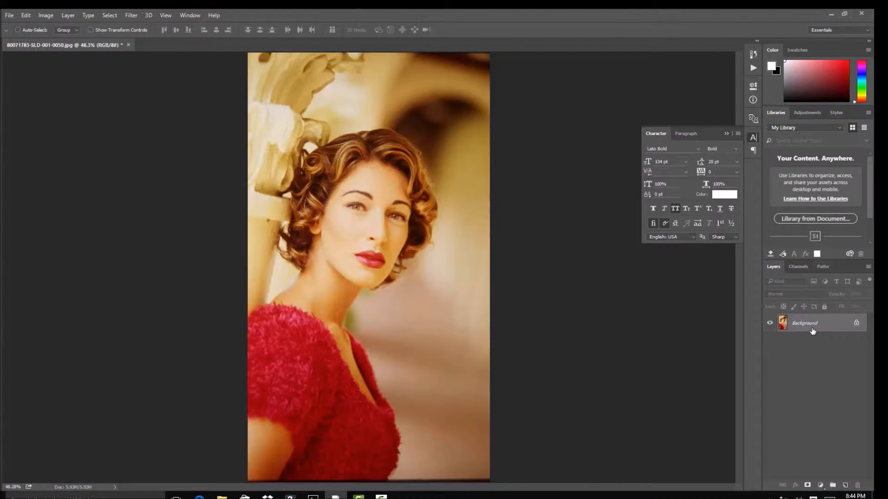
Duplicate the Background layer and apply a High Pass filter with a small radius to the copy.
key("ctrl+j")
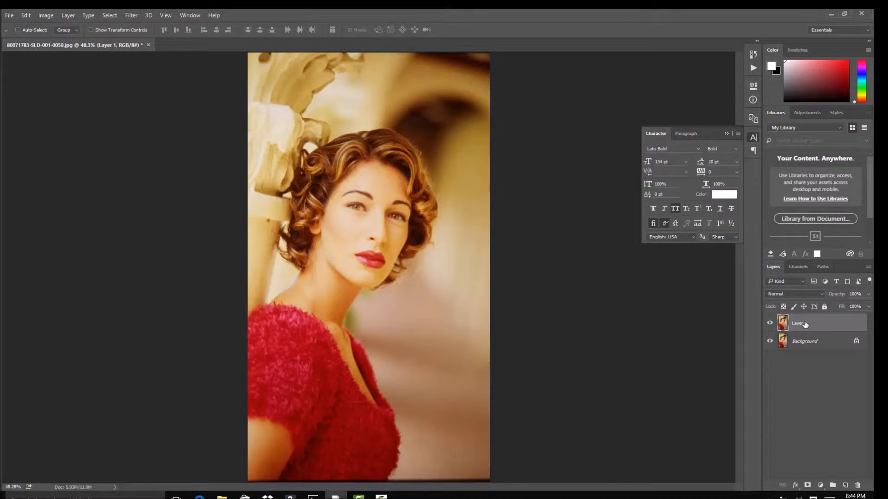
left_click(133, 15)
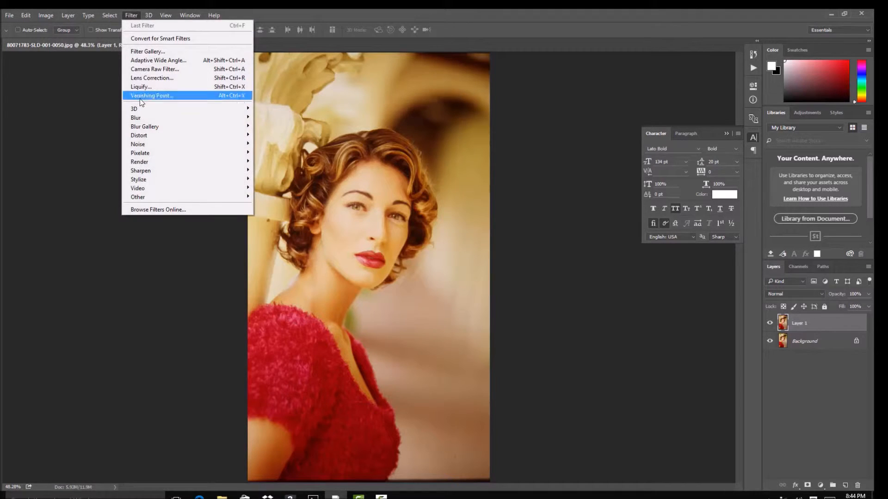
mouse_move(138, 198)
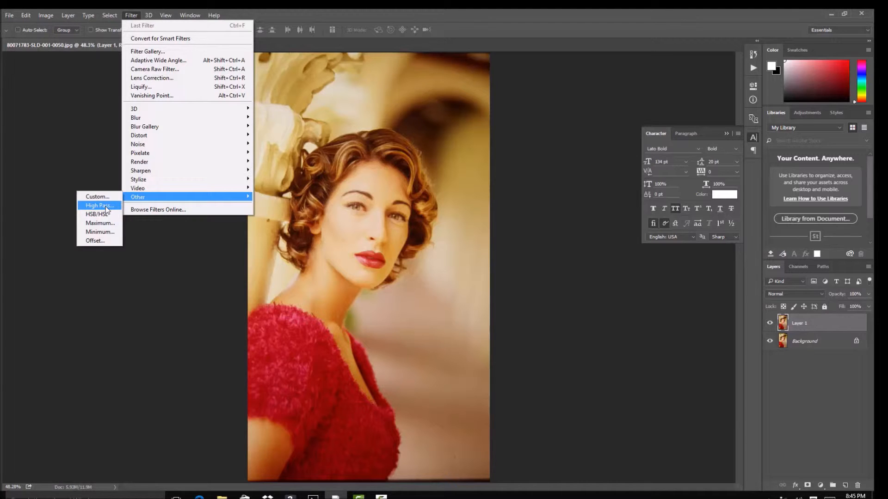
left_click(106, 207)
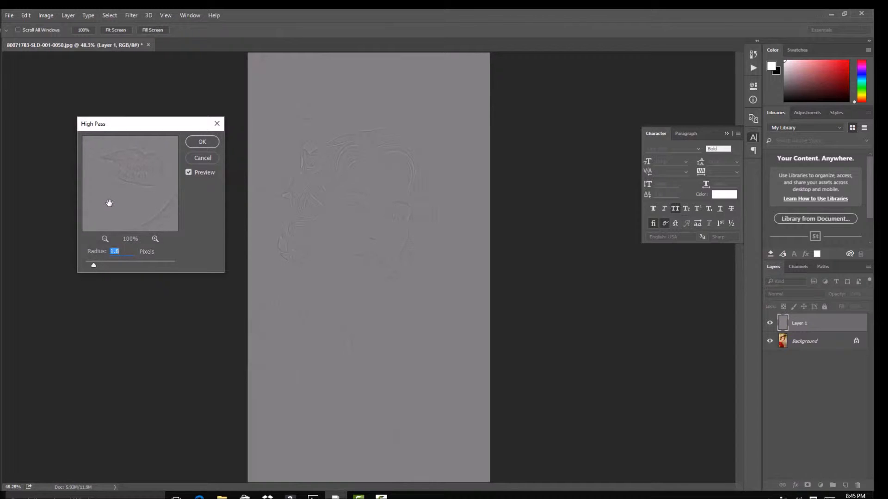
left_click(189, 172)
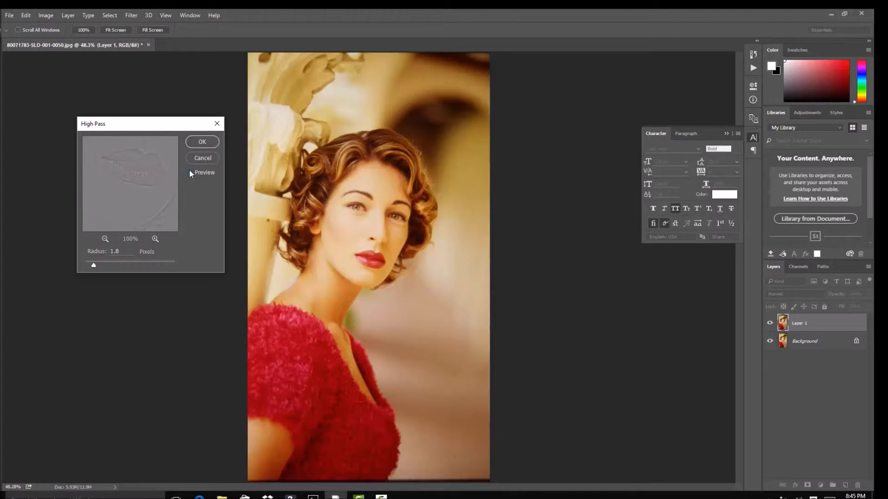
left_click(188, 173)
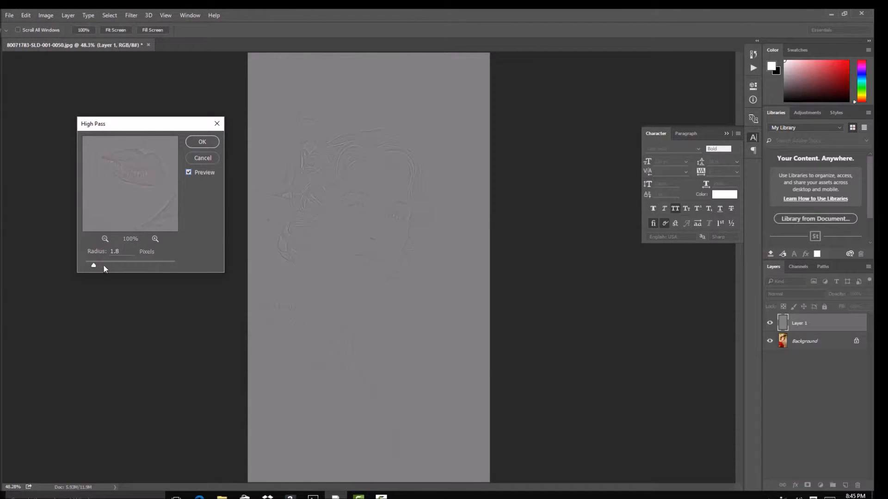
left_click_drag(102, 263, 96, 264)
left_click_drag(96, 262, 98, 263)
left_click_drag(95, 262, 96, 262)
left_click(202, 141)
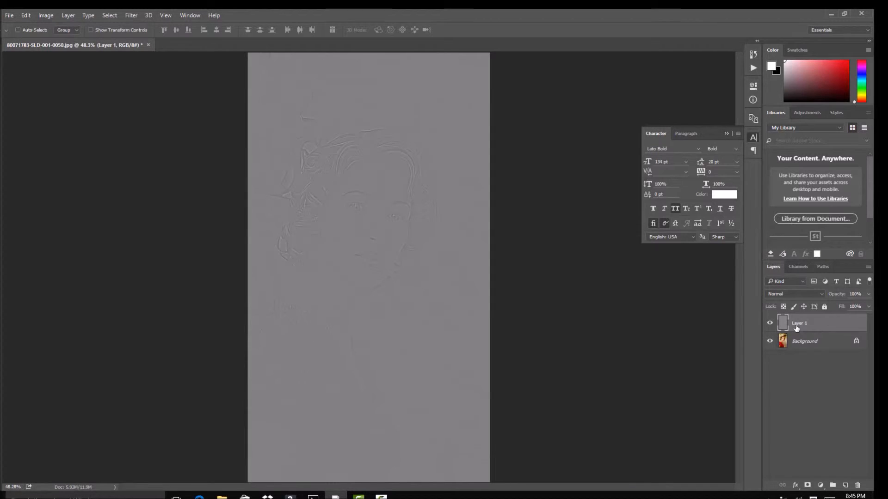
Set the High Pass layer's blend mode to Overlay and toggle its visibility off and on to compare the sharpening.
left_click(781, 293)
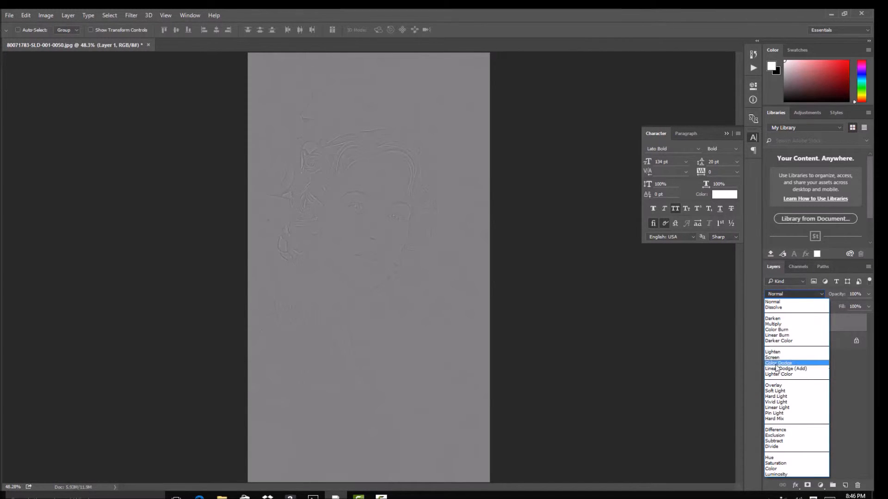
left_click(775, 385)
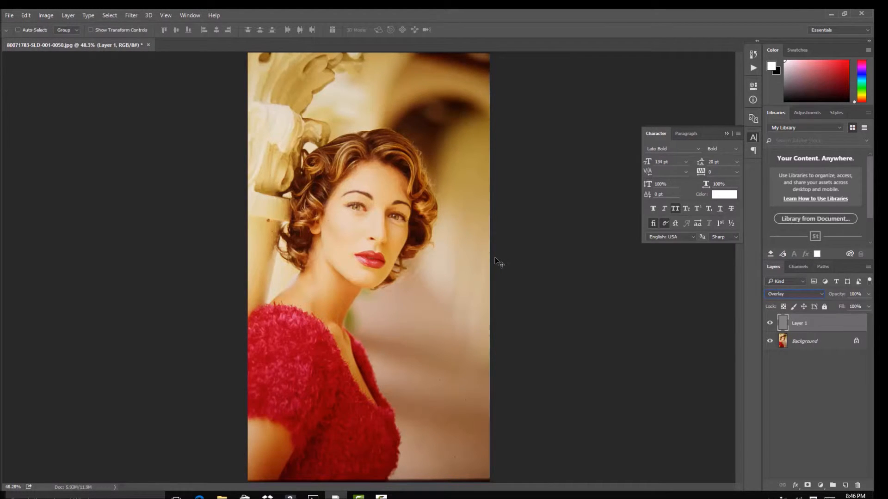
left_click(770, 323)
left_click(770, 323)
Switch to sharpen-before-after.jpg in Photos, compare the two portraits at actual size, and return to Photoshop.
mouse_move(313, 496)
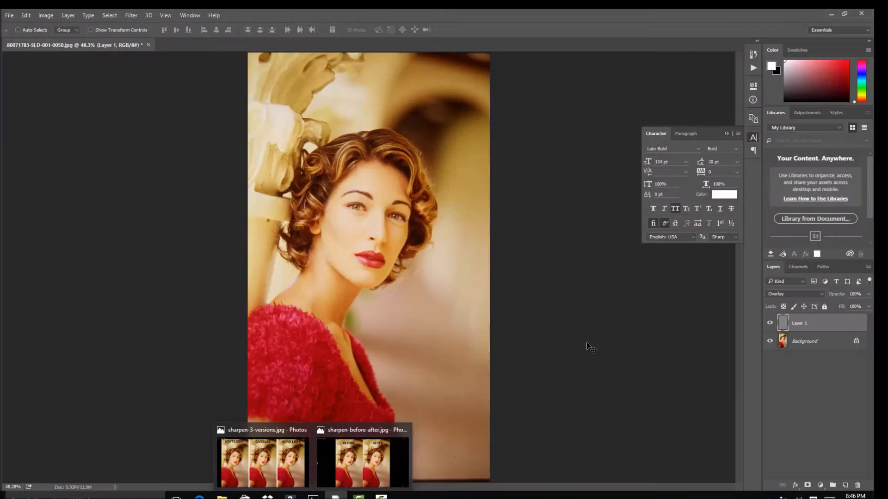
left_click(378, 444)
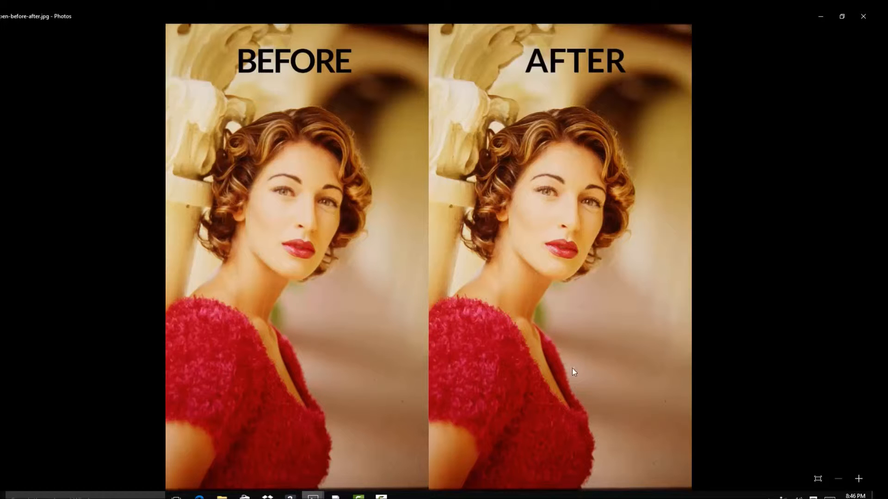
left_click(817, 478)
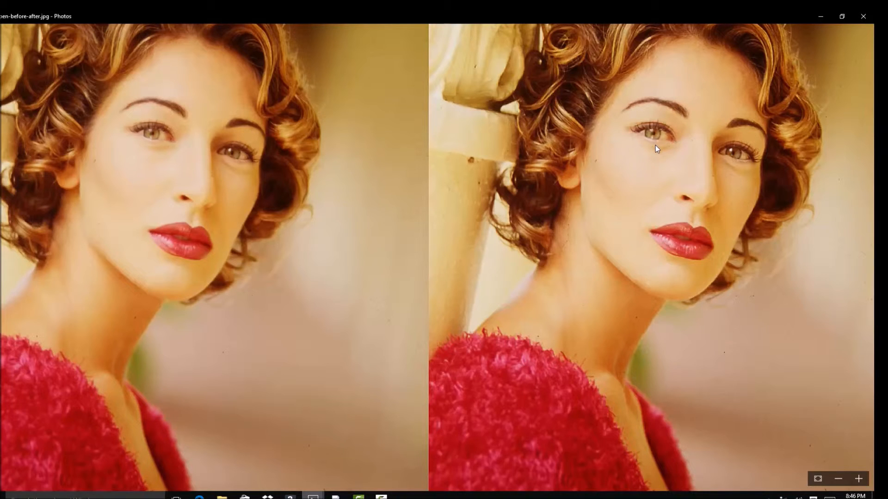
left_click(823, 482)
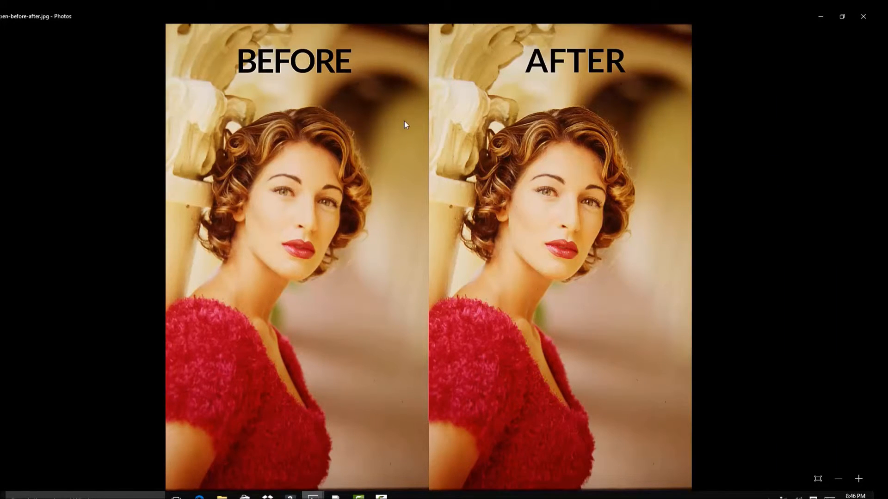
left_click(336, 496)
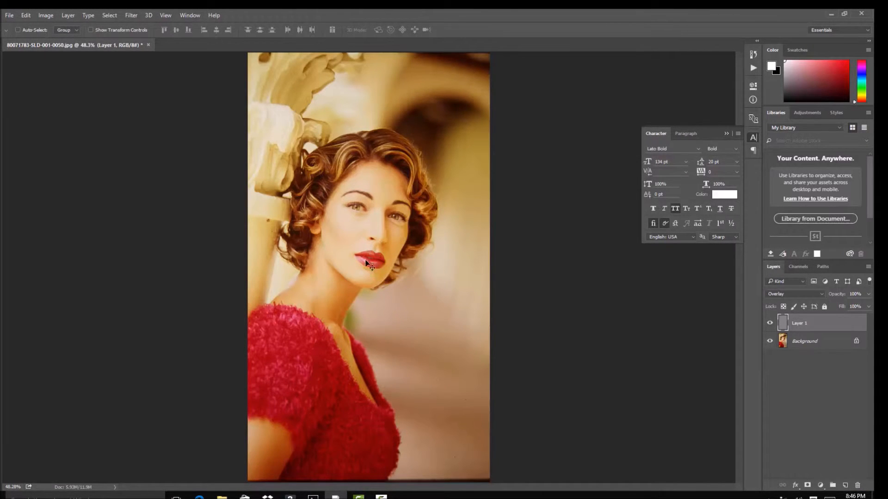
Try the Soft Light and Hard Light blend modes on the High Pass layer.
left_click(775, 294)
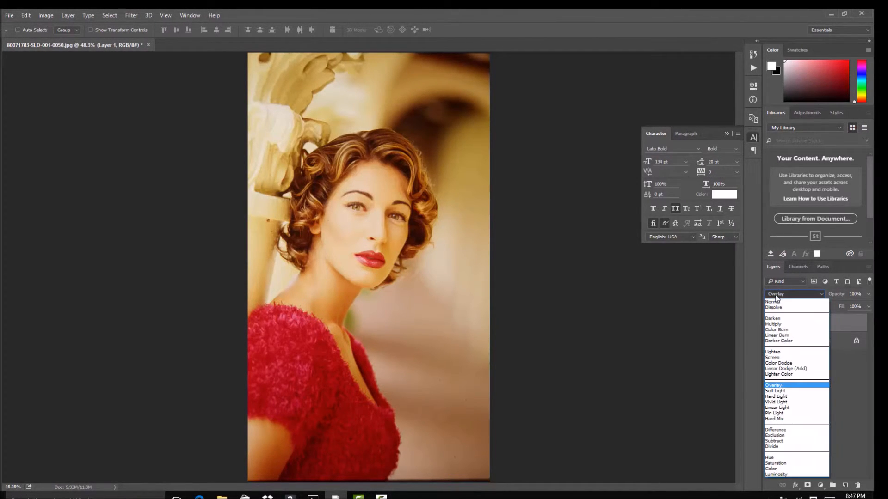
left_click(784, 391)
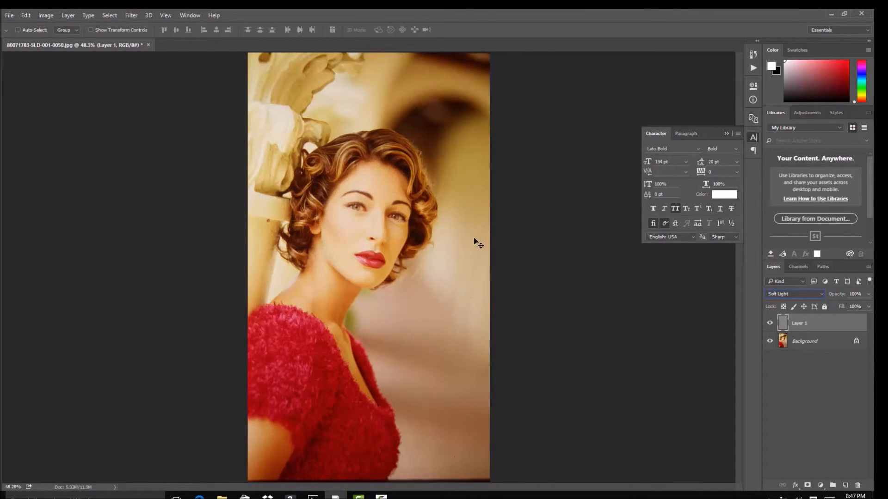
left_click(775, 293)
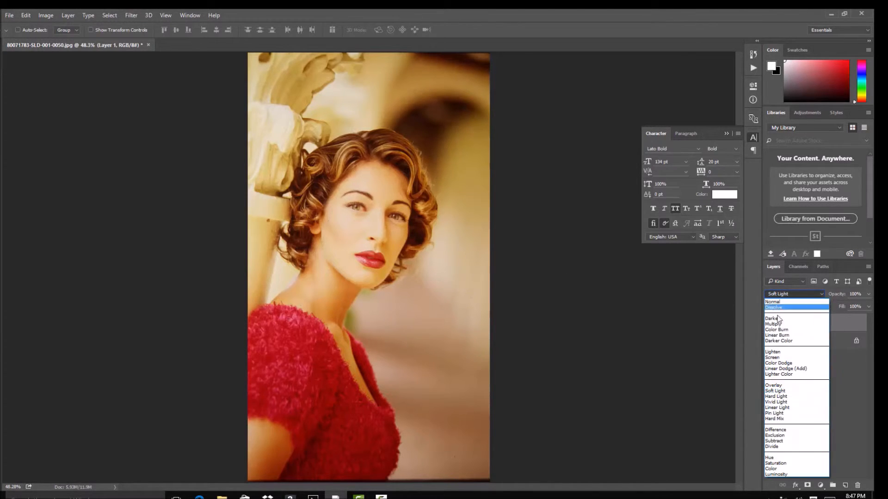
left_click(777, 397)
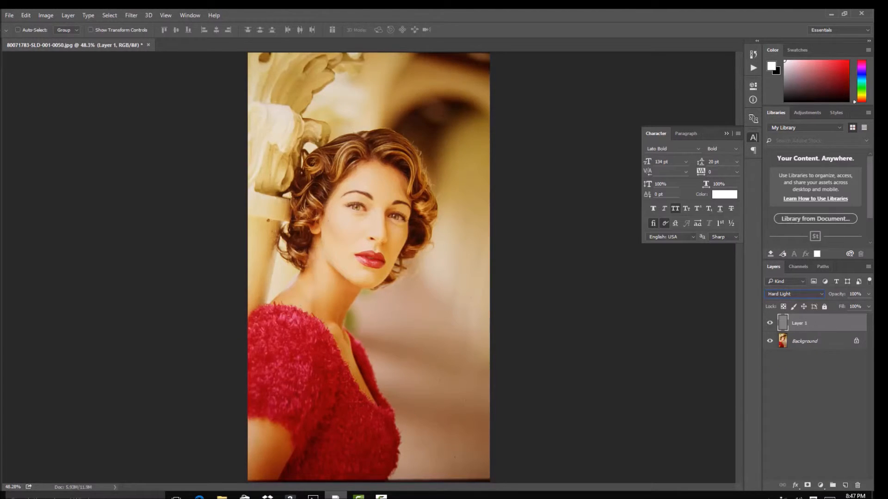
Switch to sharpen-3-versions.jpg in Photos, compare the Soft Light, Overlay and Hard Light versions at actual size, and close the image.
mouse_move(313, 497)
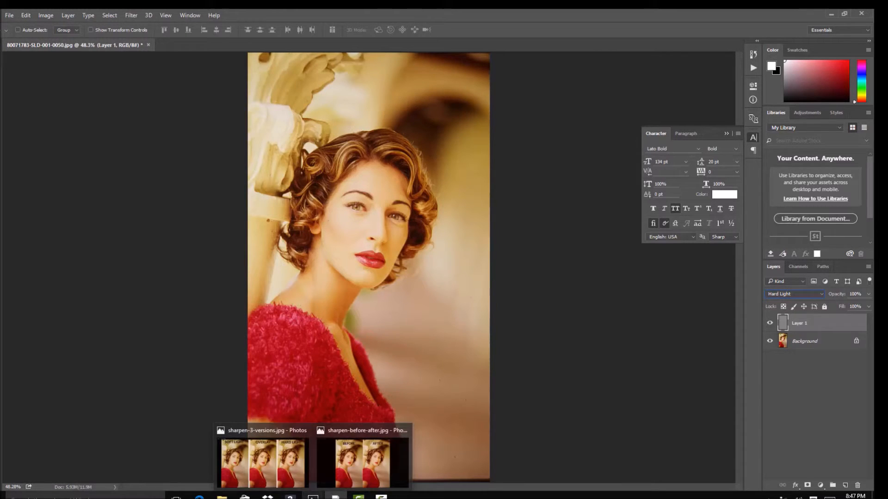
left_click(279, 439)
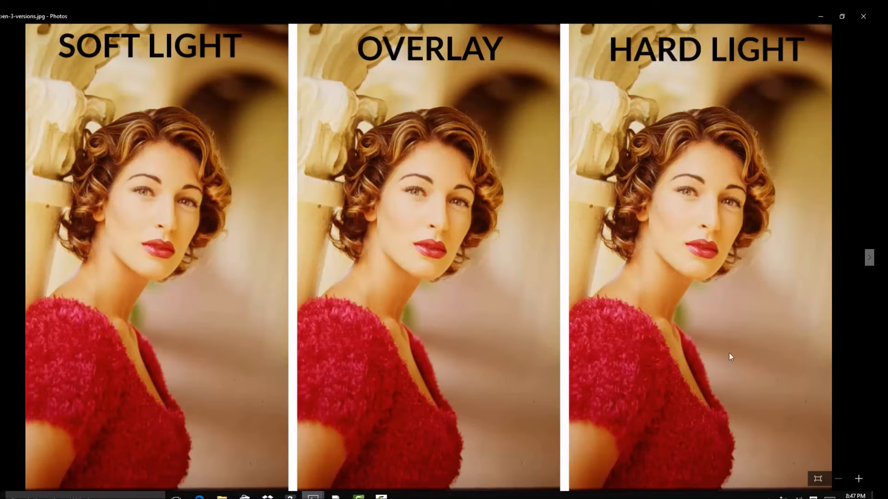
left_click(818, 481)
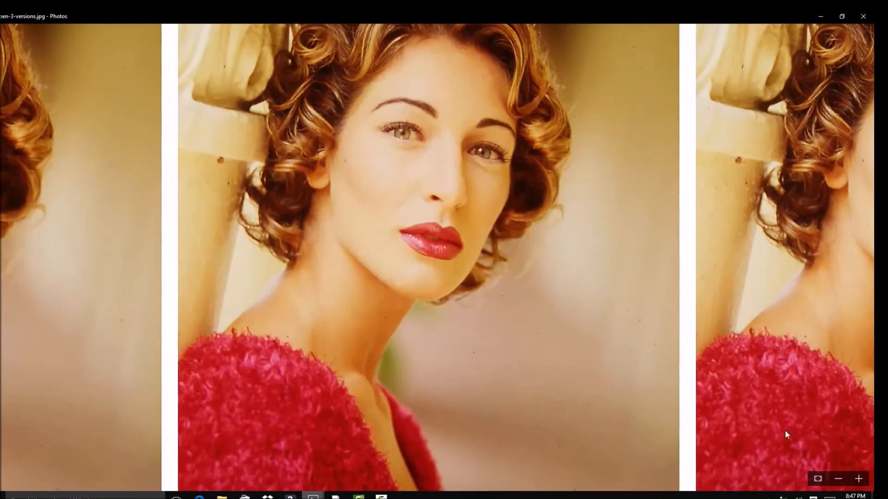
left_click_drag(13, 206, 260, 208)
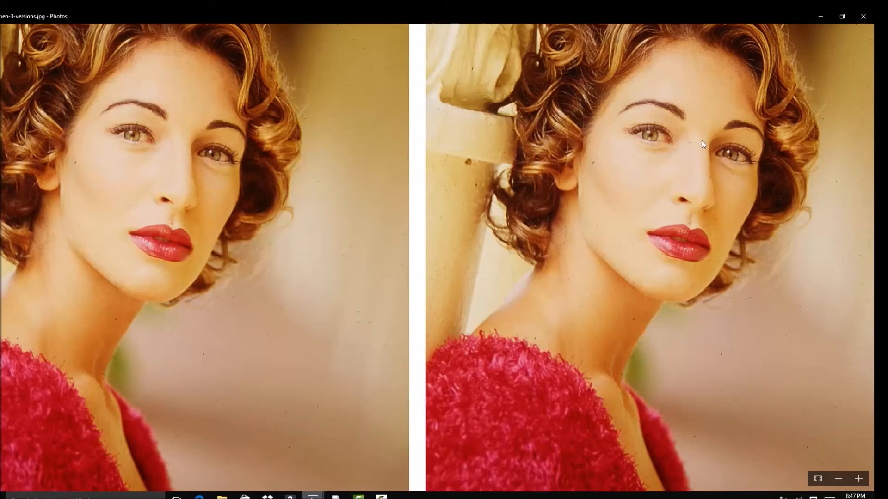
left_click(862, 18)
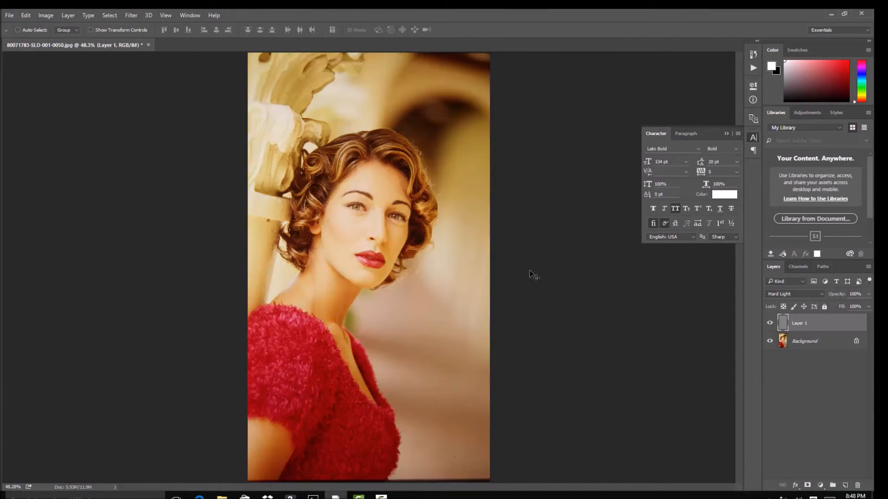
Set the High Pass layer's blend mode to Overlay, keep its opacity at 100%, and flatten the image.
left_click(778, 293)
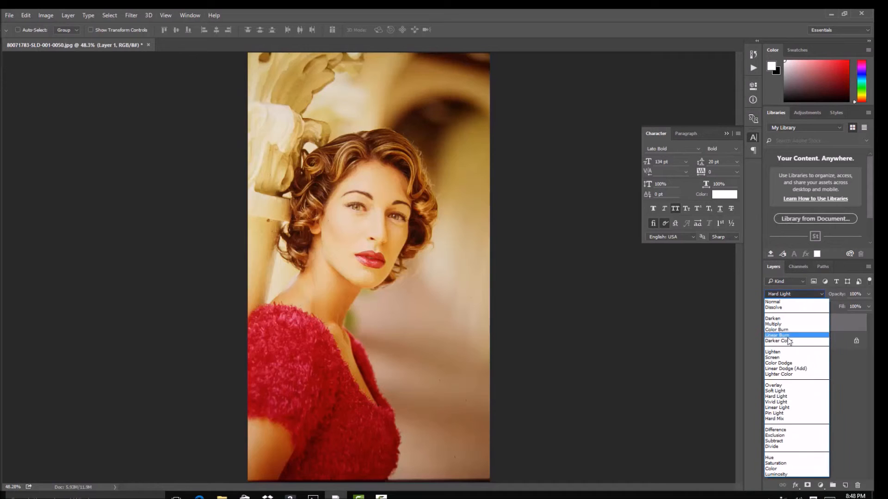
left_click(786, 385)
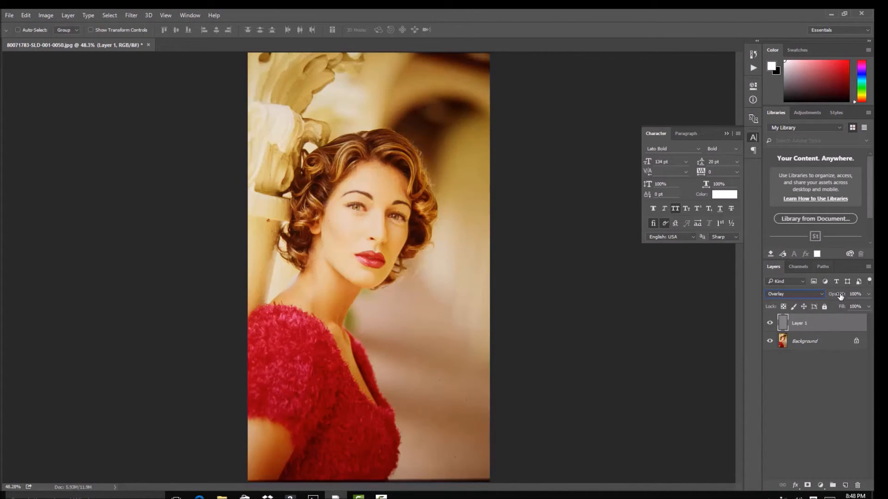
mouse_move(840, 296)
left_mouse_down()
mouse_move(773, 306)
mouse_move(847, 293)
left_mouse_up()
left_click(65, 15)
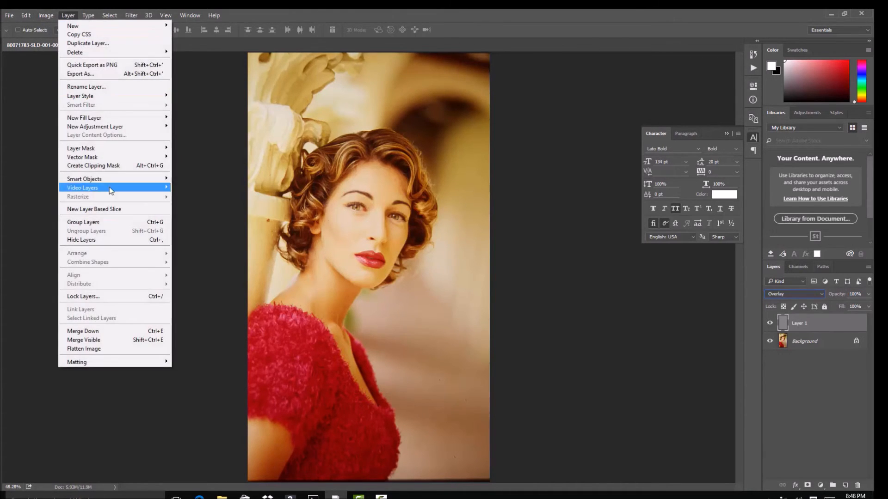
left_click(96, 351)
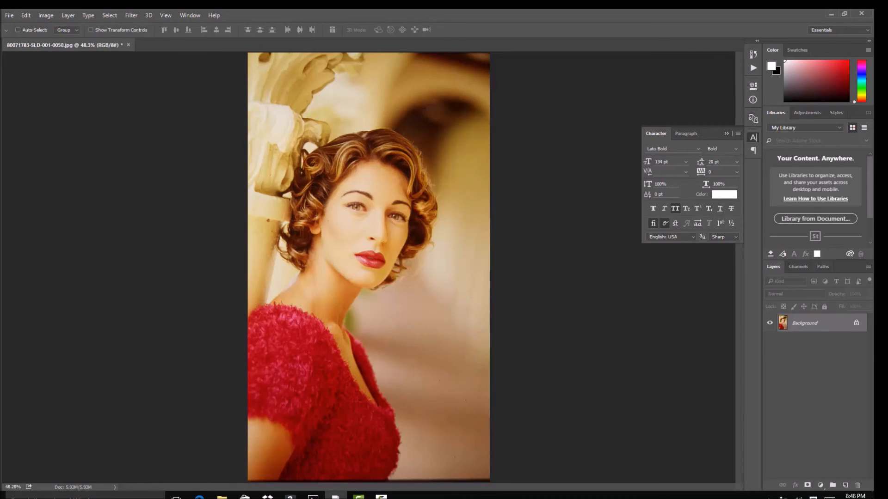
Switch to sharpen-before-after.jpg in Photos to review the portrait before and after sharpening.
mouse_move(333, 495)
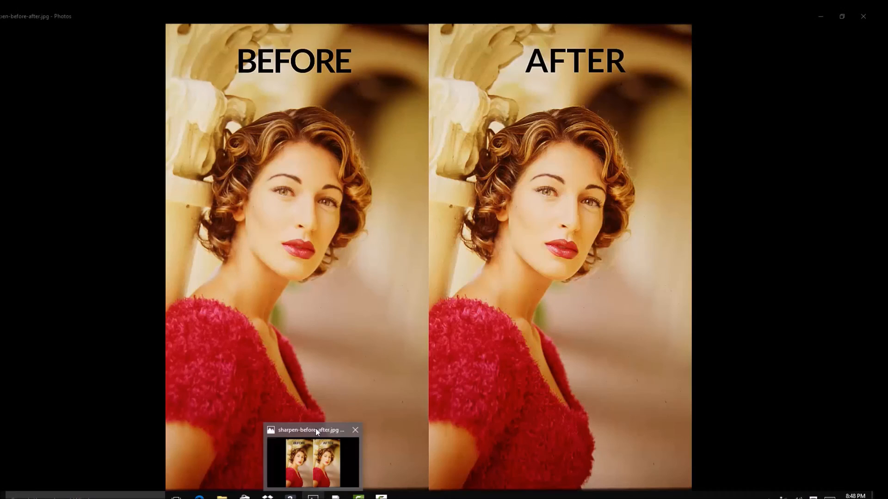
left_click(315, 428)
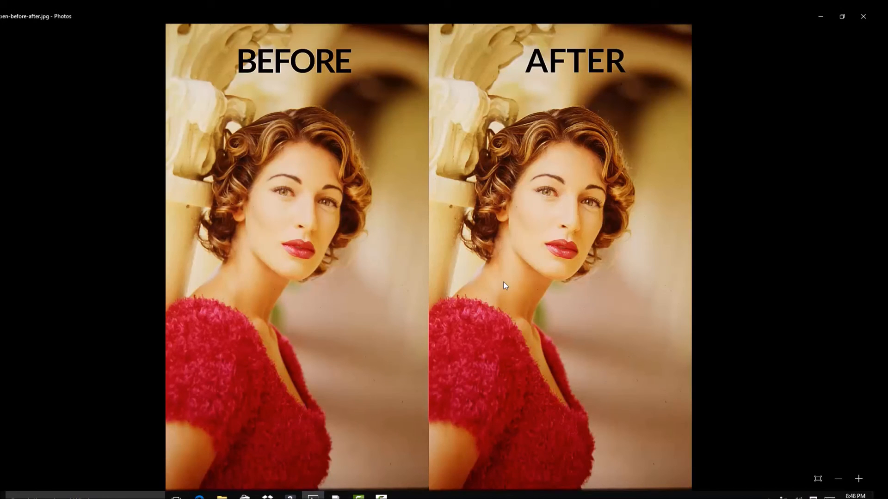